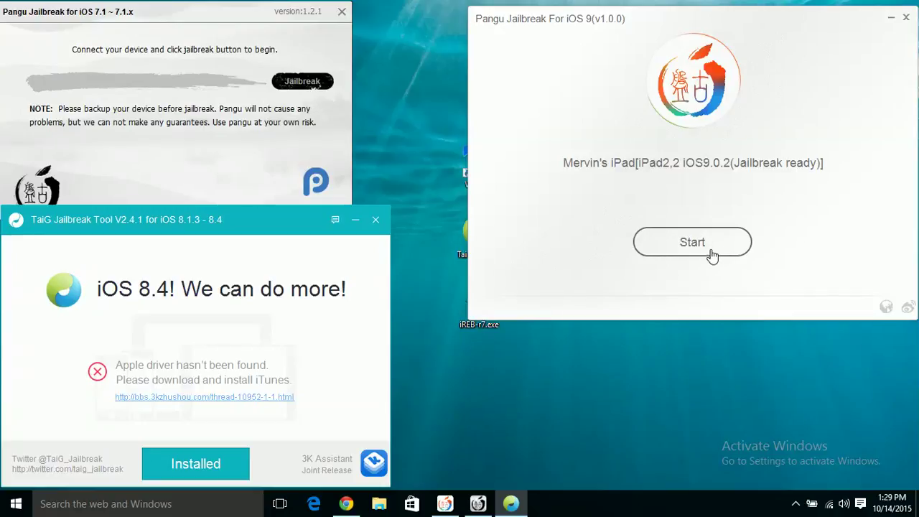
# Switch to Chrome and review the Pangu iOS 9.0-9.0.2 jailbreak download page and its supported devices, dismissing the downloads bar.
pyautogui.click(682, 248)
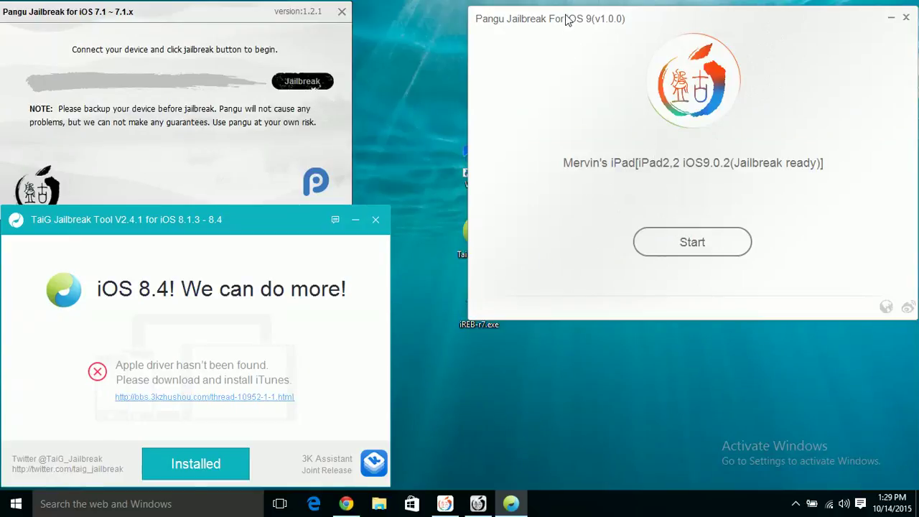
pyautogui.click(346, 503)
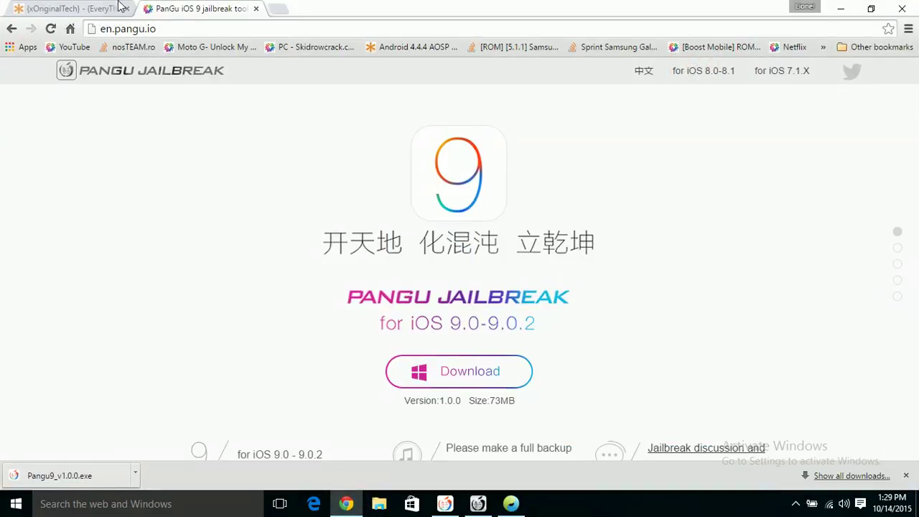
pyautogui.click(170, 27)
pyautogui.click(214, 199)
pyautogui.click(905, 475)
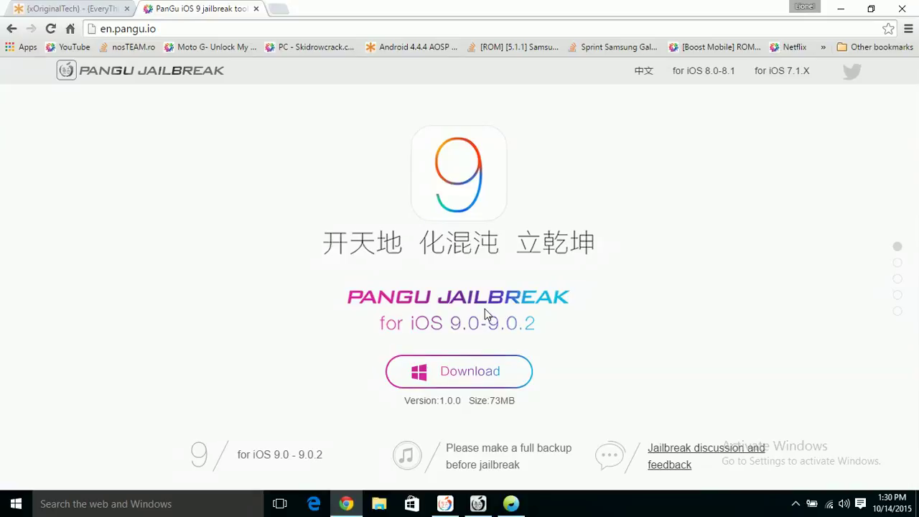
pyautogui.scroll(-1, 363, 267)
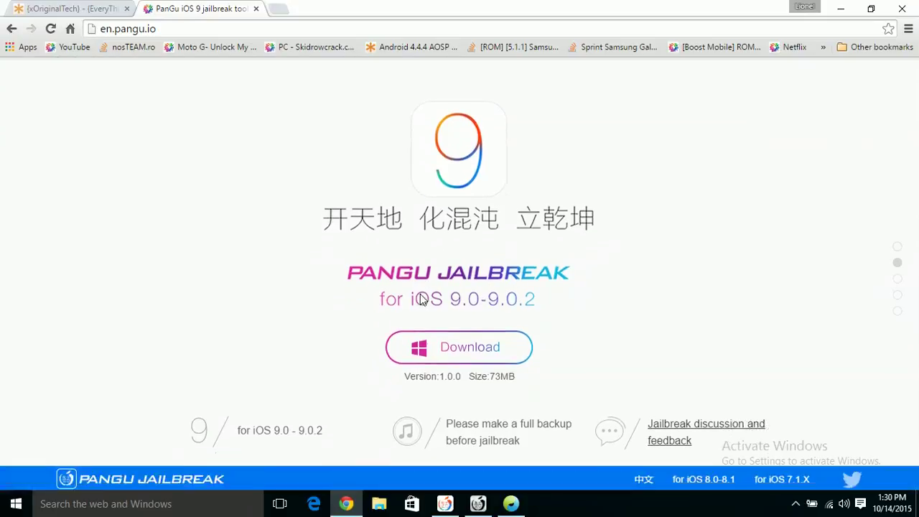
pyautogui.scroll(1, 456, 262)
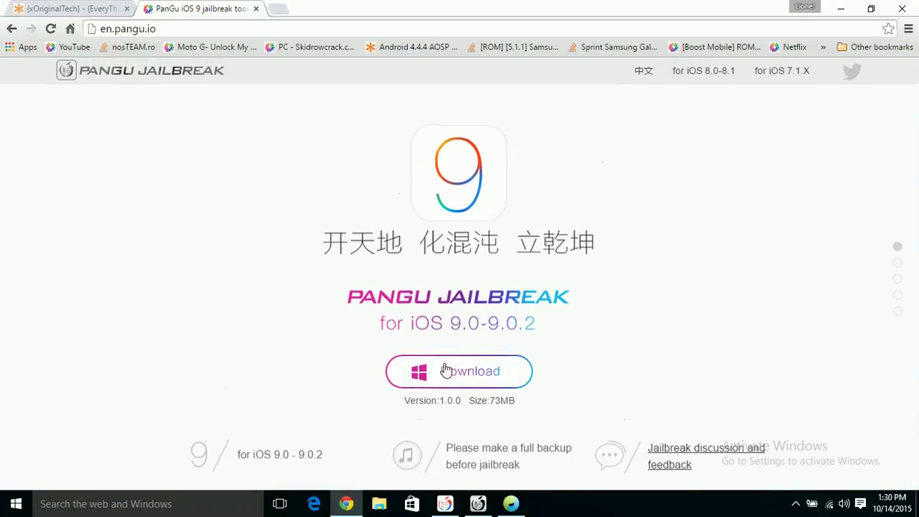
pyautogui.scroll(-1, 453, 363)
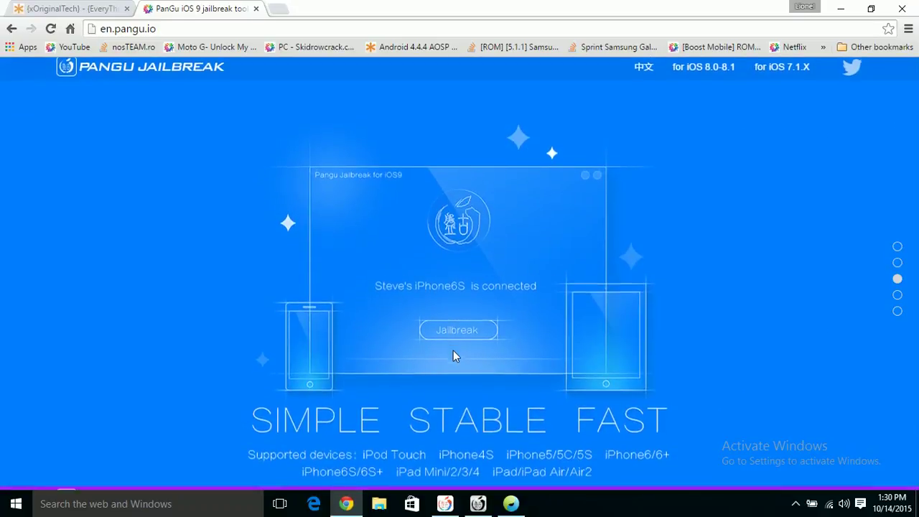
pyautogui.scroll(-1, 453, 356)
pyautogui.scroll(1, 417, 223)
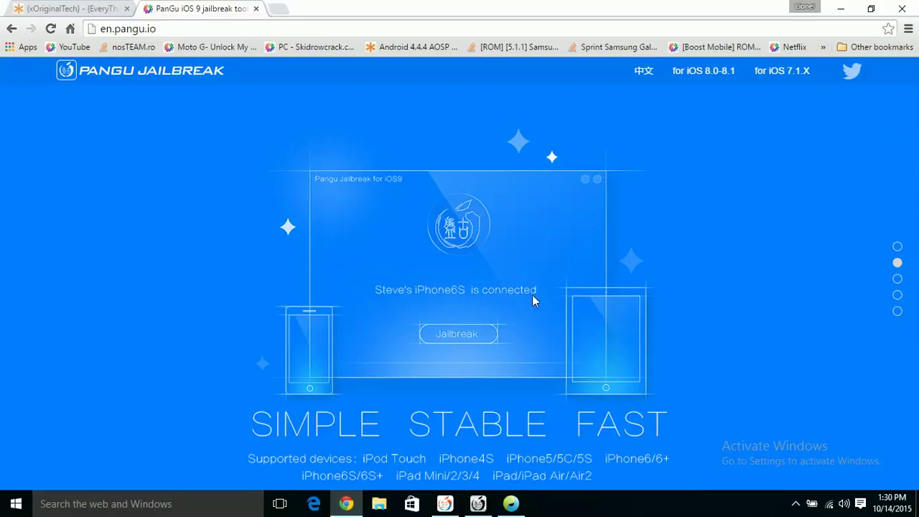
pyautogui.click(841, 8)
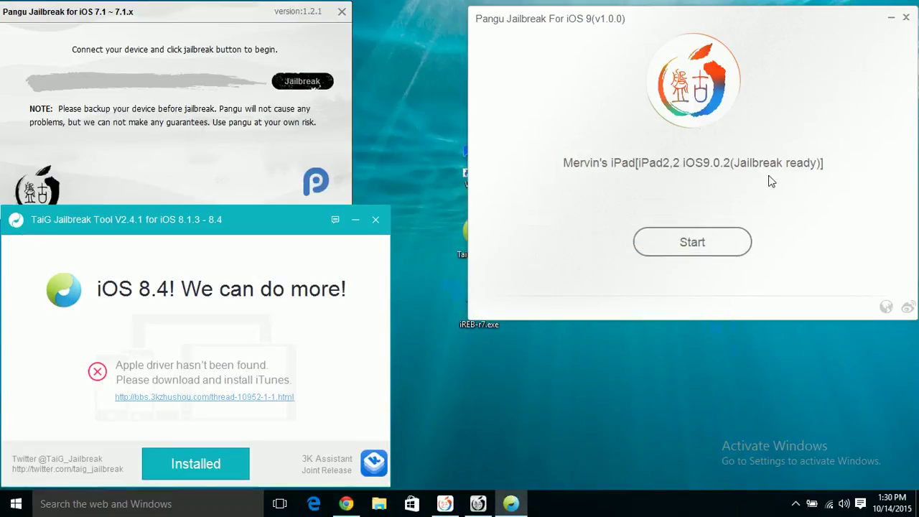
# Close the TaiG Jailbreak Tool and the Pangu Jailbreak for iOS 7.1 windows.
pyautogui.click(377, 219)
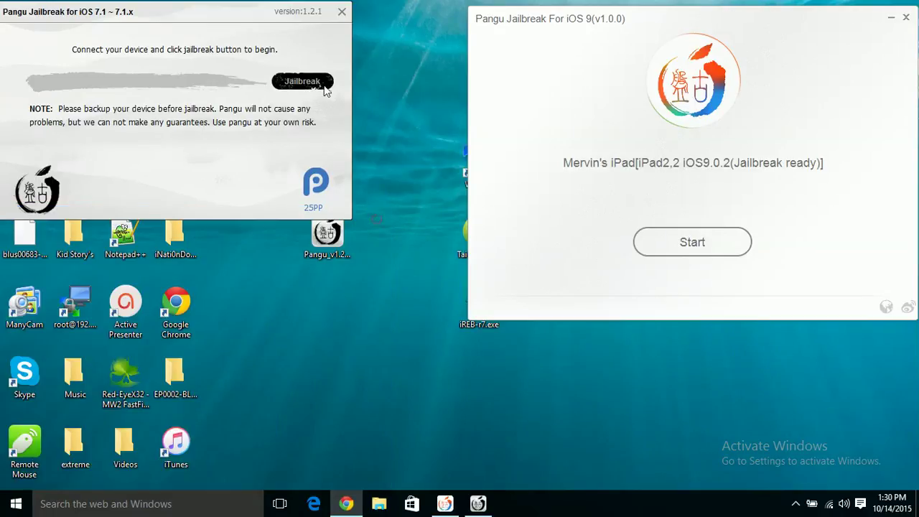
pyautogui.click(342, 12)
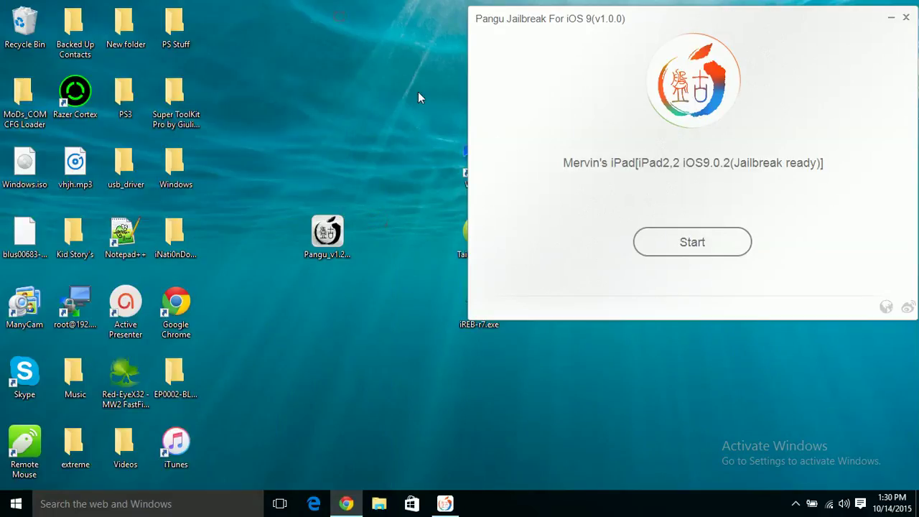
# Start the Pangu iOS 9 jailbreak for the connected iPad and accept the jailbreak notice, confirming the device is already backed up.
pyautogui.click(653, 253)
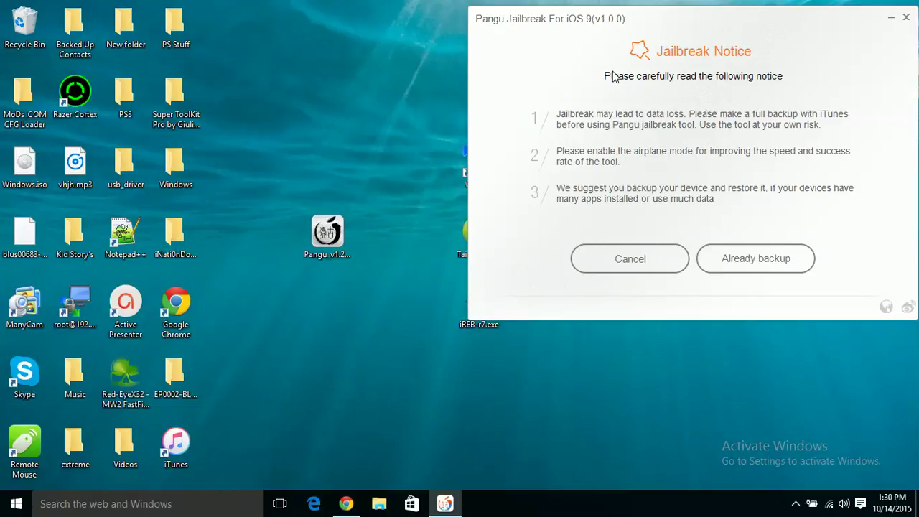
pyautogui.click(644, 26)
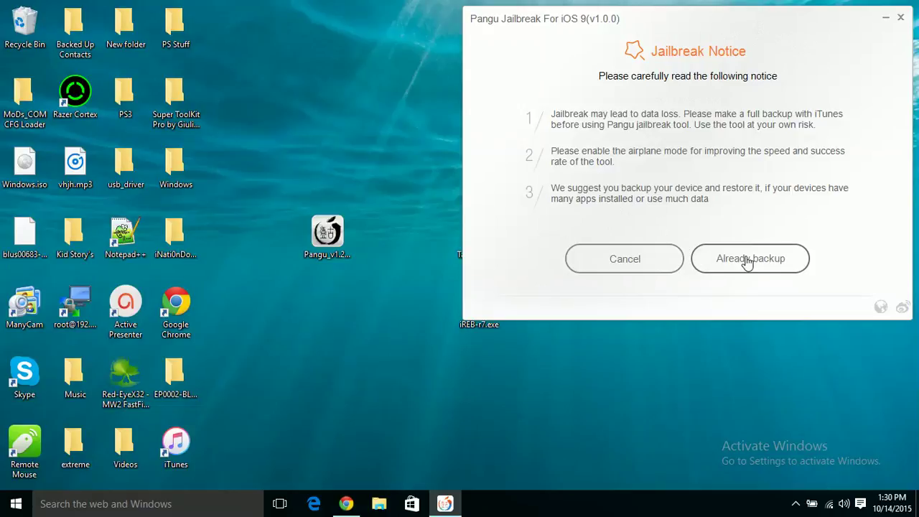
pyautogui.click(722, 265)
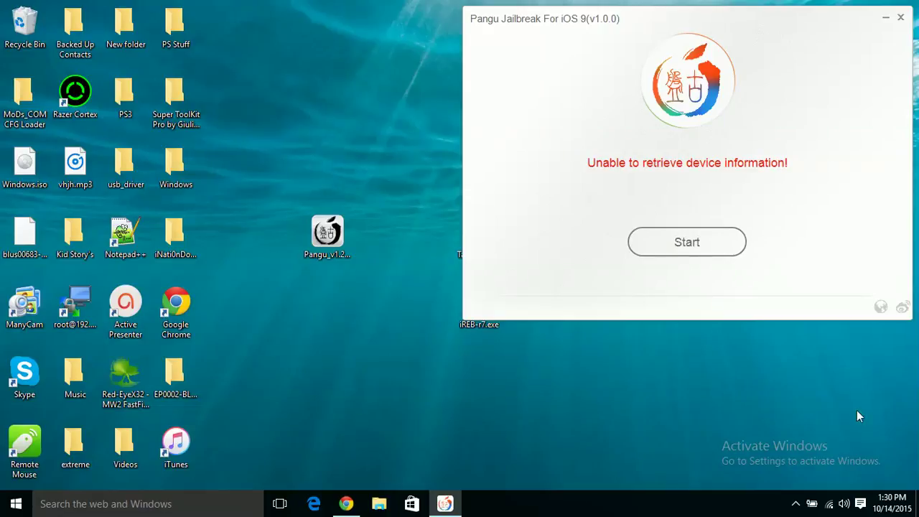
pyautogui.click(794, 505)
pyautogui.click(823, 449)
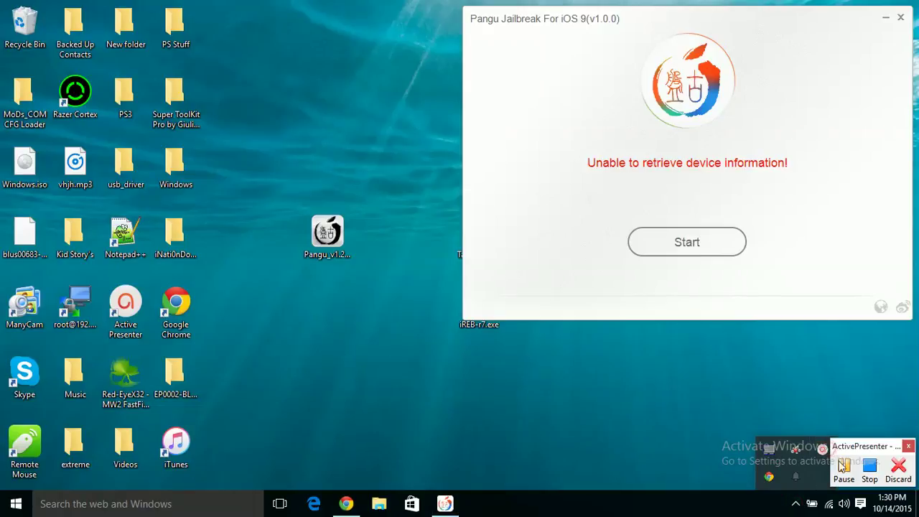
pyautogui.click(847, 468)
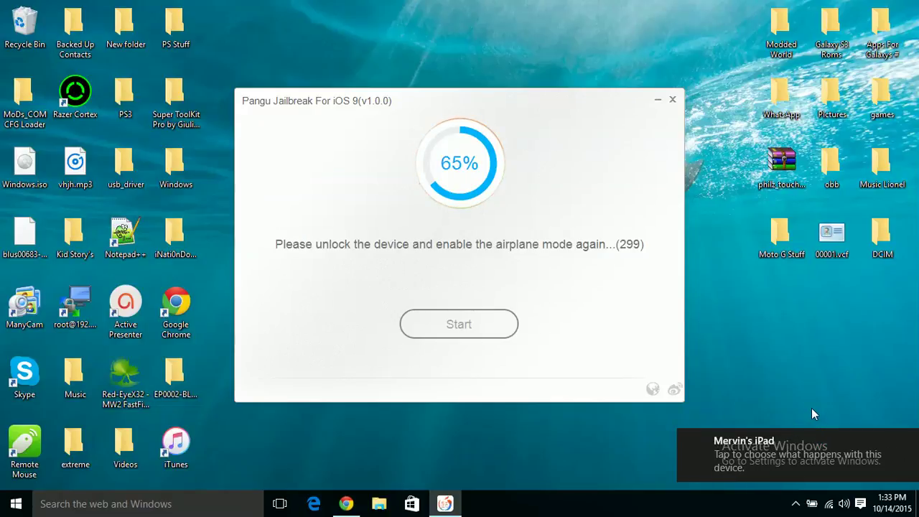
# Dismiss the device notification, close iTunes with its Quick Tour, and move the Pangu window higher on the desktop.
pyautogui.click(907, 441)
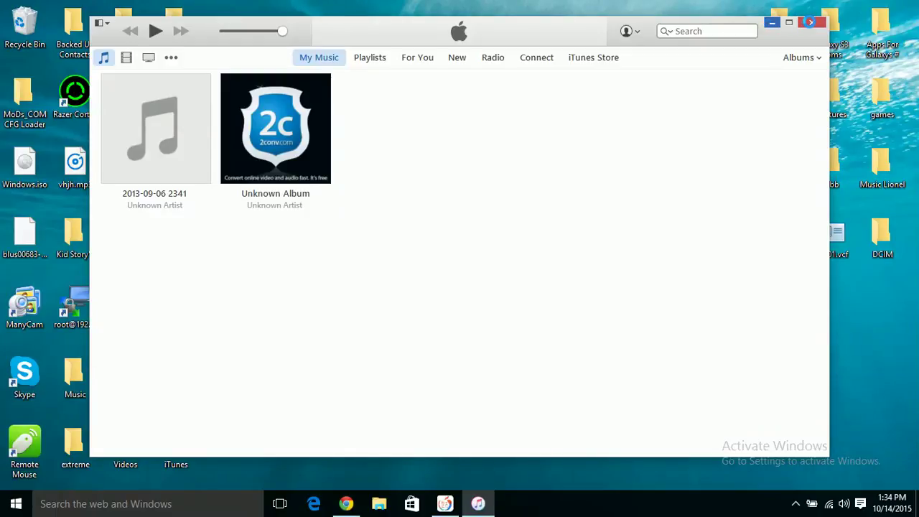
pyautogui.click(810, 22)
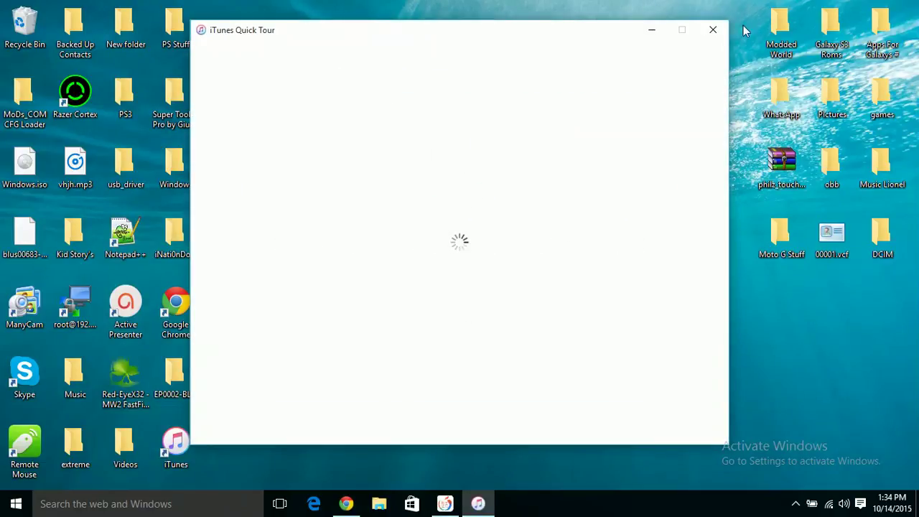
pyautogui.click(712, 29)
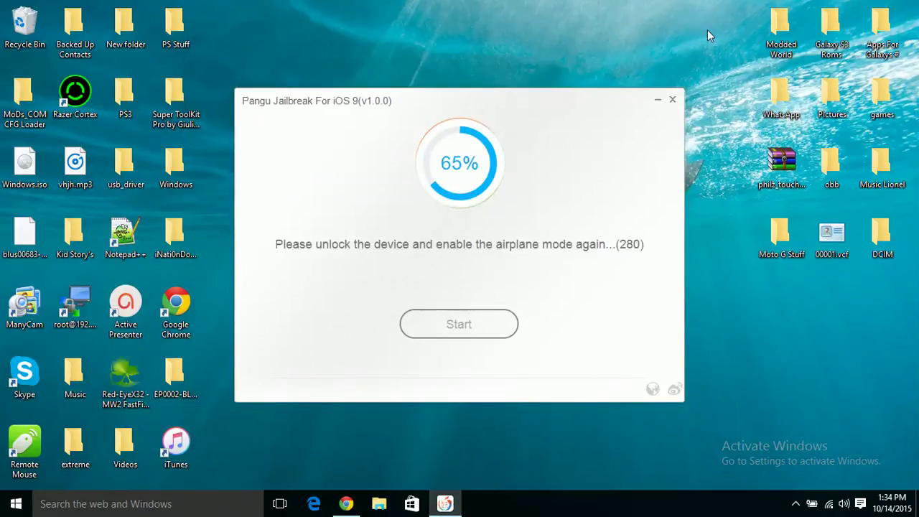
pyautogui.moveTo(527, 112); pyautogui.dragTo(549, 40)
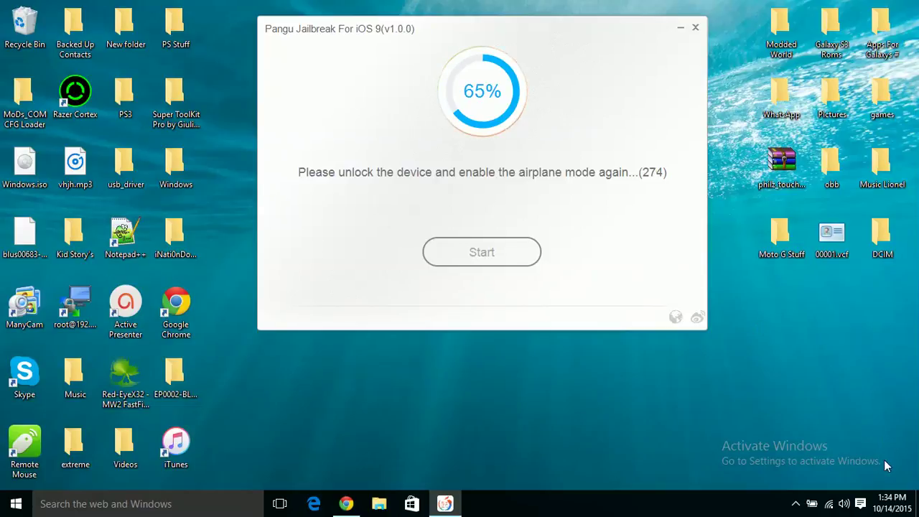
pyautogui.click(795, 504)
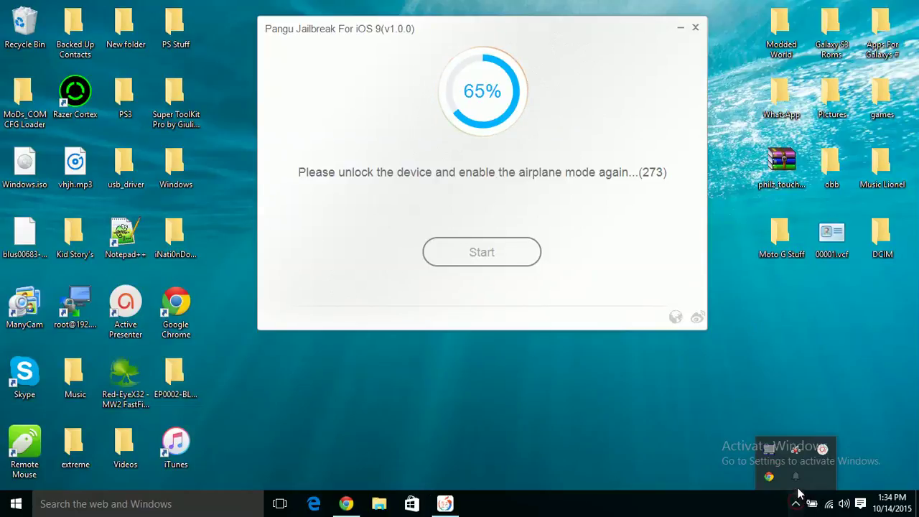
pyautogui.click(822, 451)
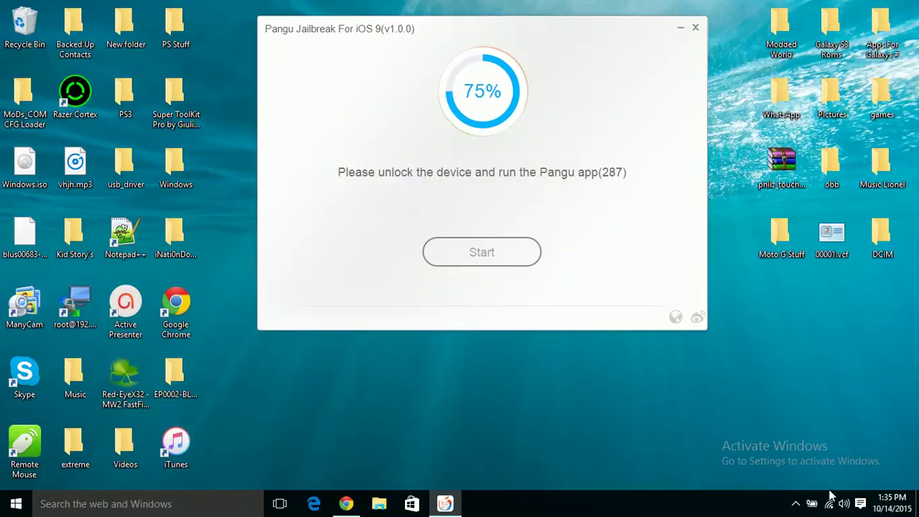
pyautogui.click(795, 505)
pyautogui.click(794, 503)
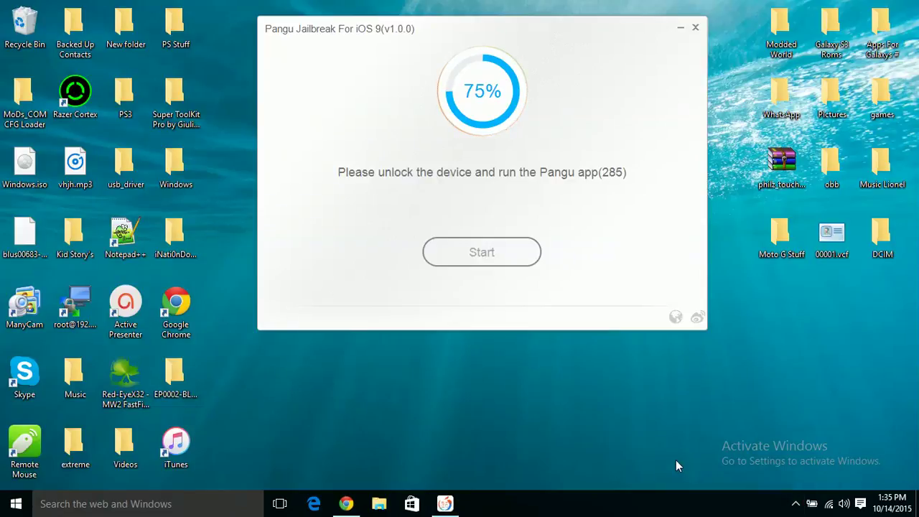
pyautogui.click(795, 505)
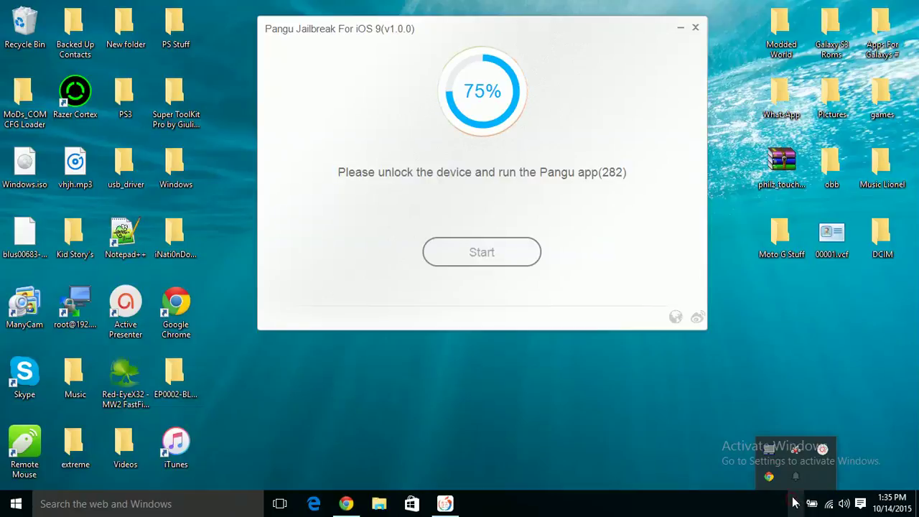
pyautogui.click(820, 456)
pyautogui.click(826, 470)
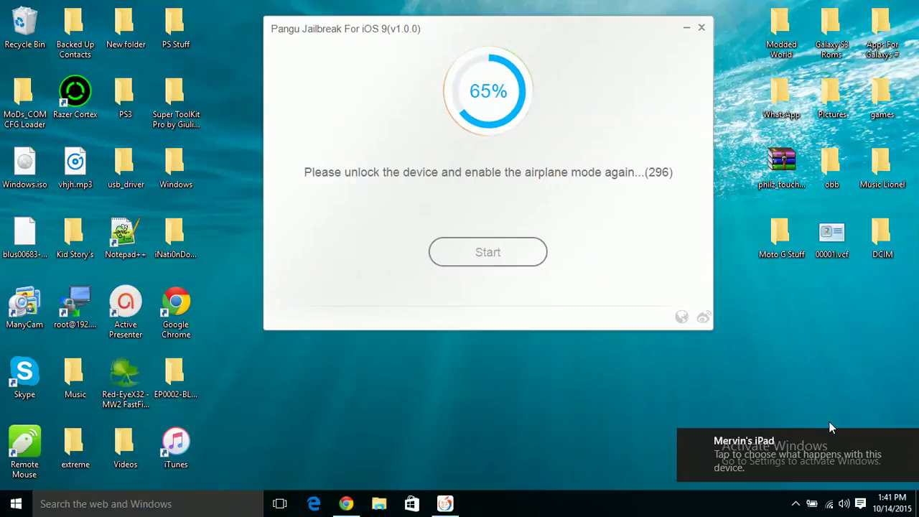
# Dismiss the connected-device notification and close the iTunes window covering the jailbreak progress.
pyautogui.click(905, 442)
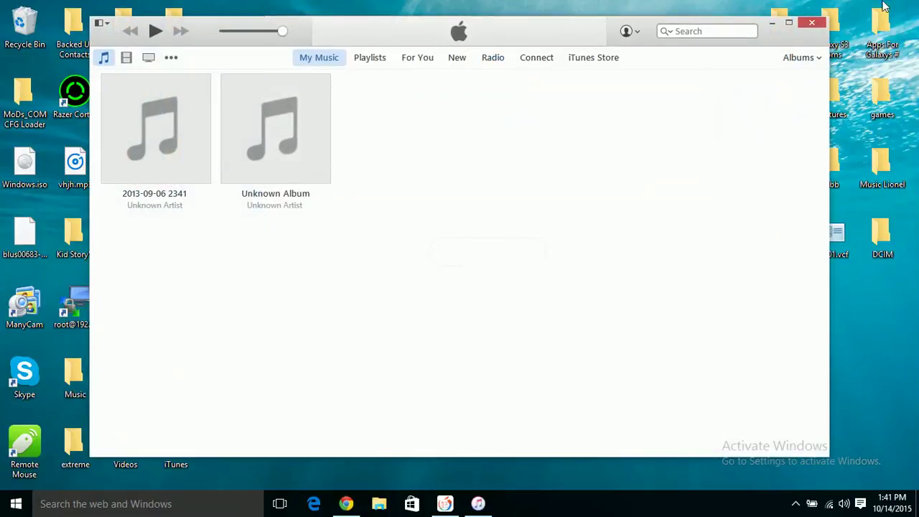
pyautogui.click(809, 23)
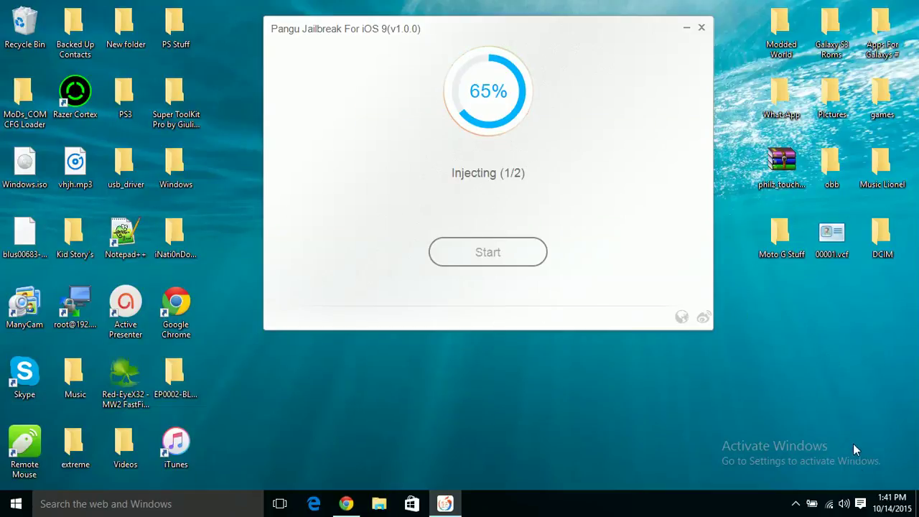
pyautogui.click(797, 504)
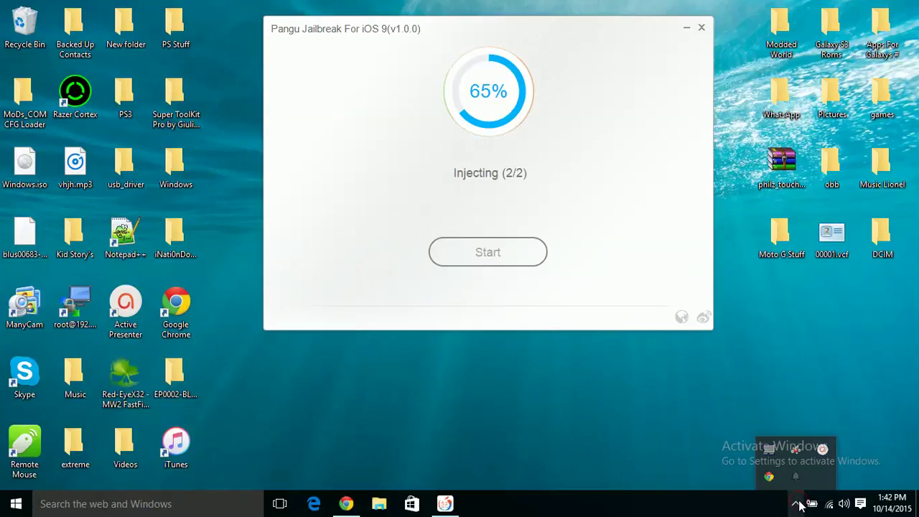
pyautogui.click(536, 181)
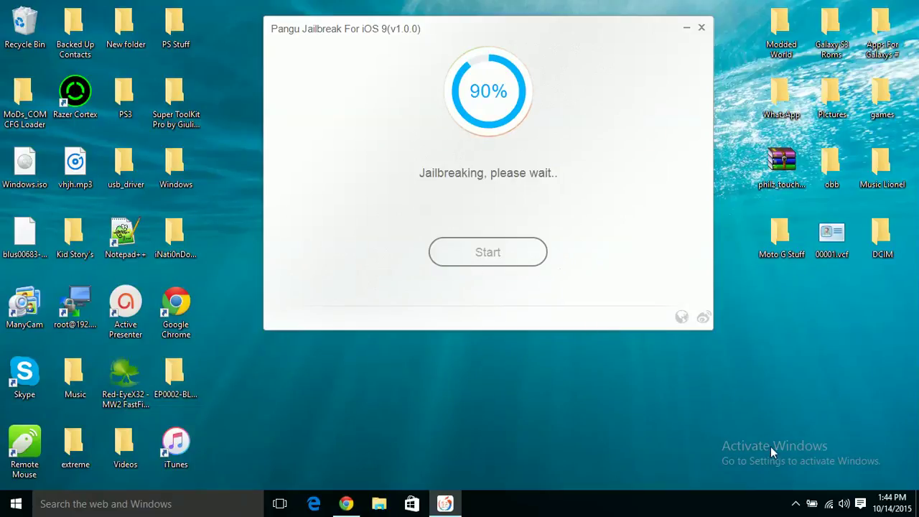
pyautogui.click(797, 503)
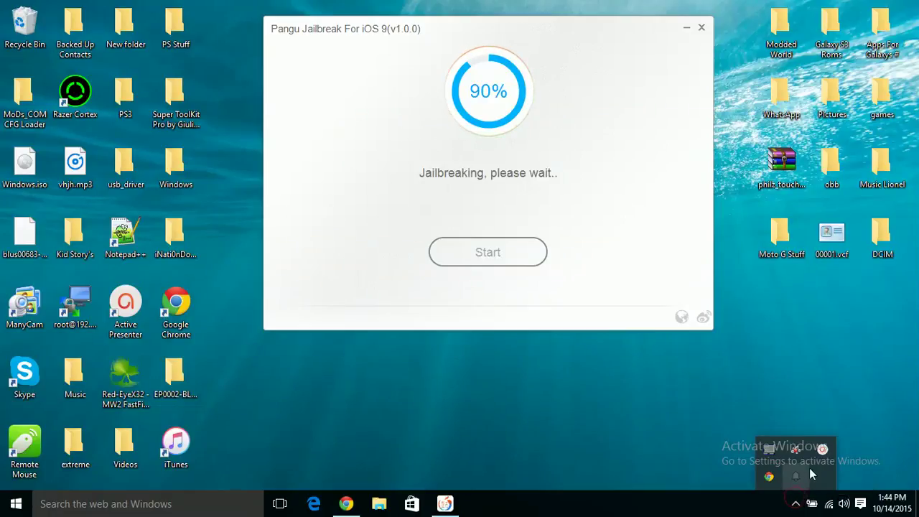
pyautogui.click(837, 466)
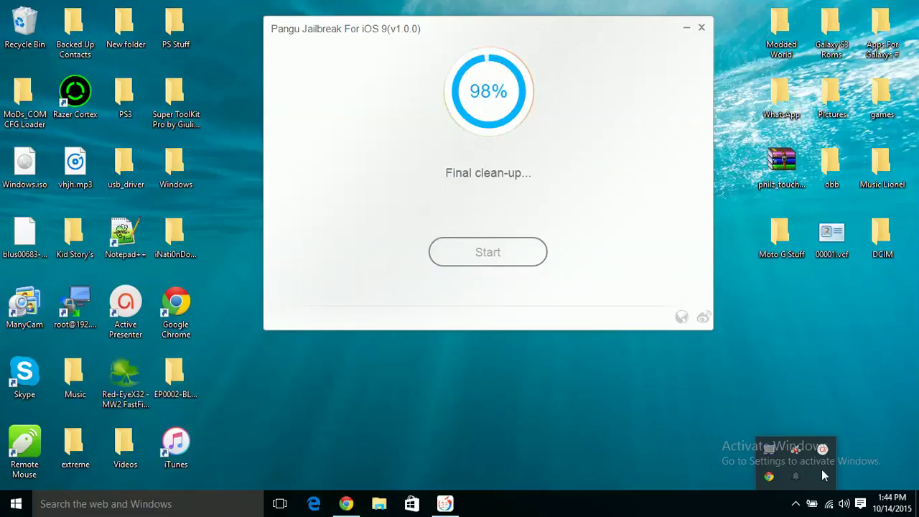
pyautogui.click(796, 419)
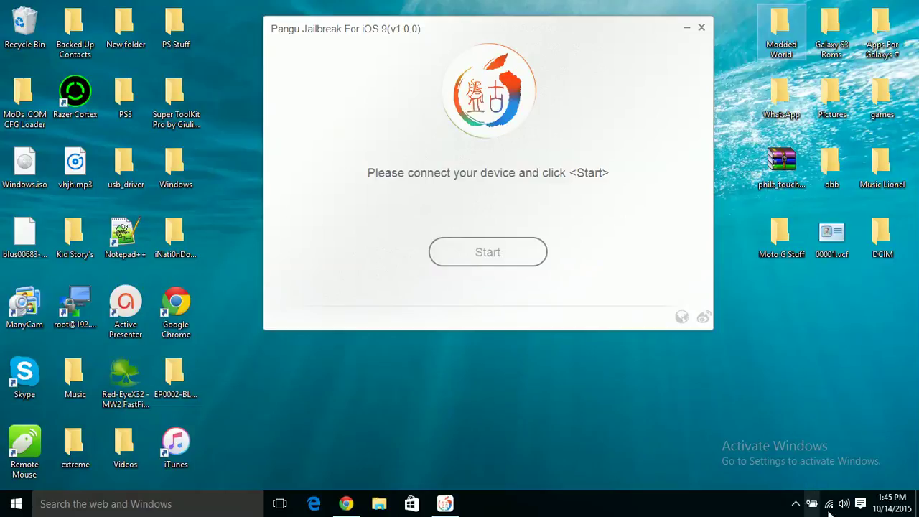
pyautogui.click(801, 510)
pyautogui.moveTo(822, 449)
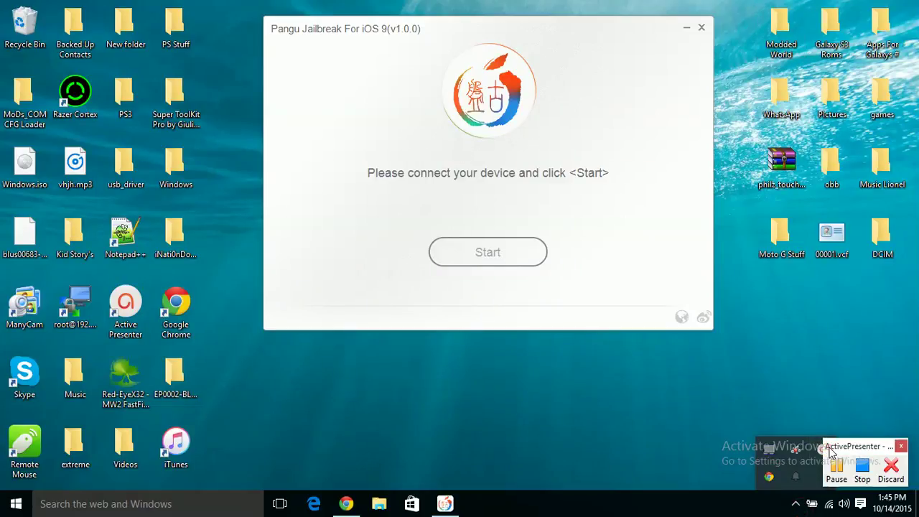
pyautogui.click(844, 463)
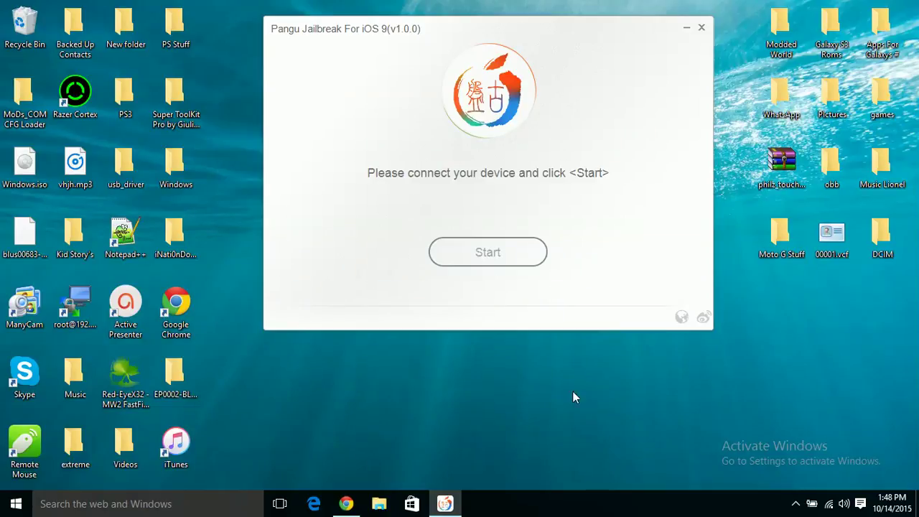
pyautogui.click(796, 505)
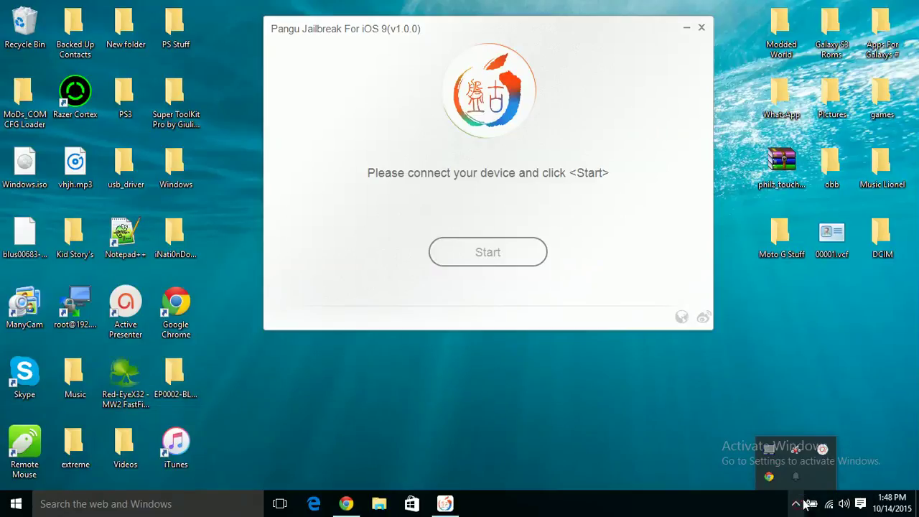